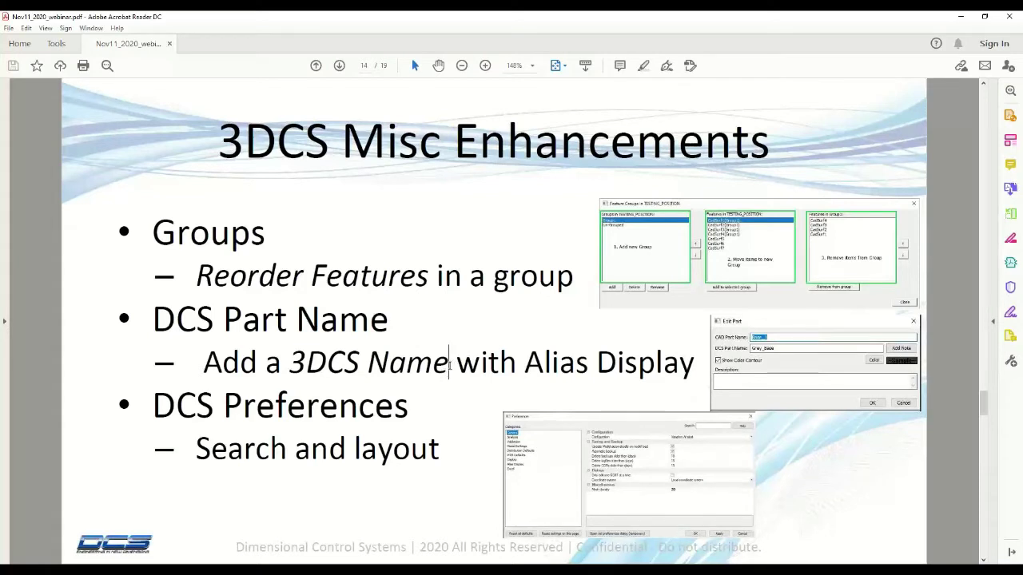
Step: Highlight '3DCS Name' on the enhancements slide, then switch to the Creo Parametric window
drag(449, 363, 457, 402)
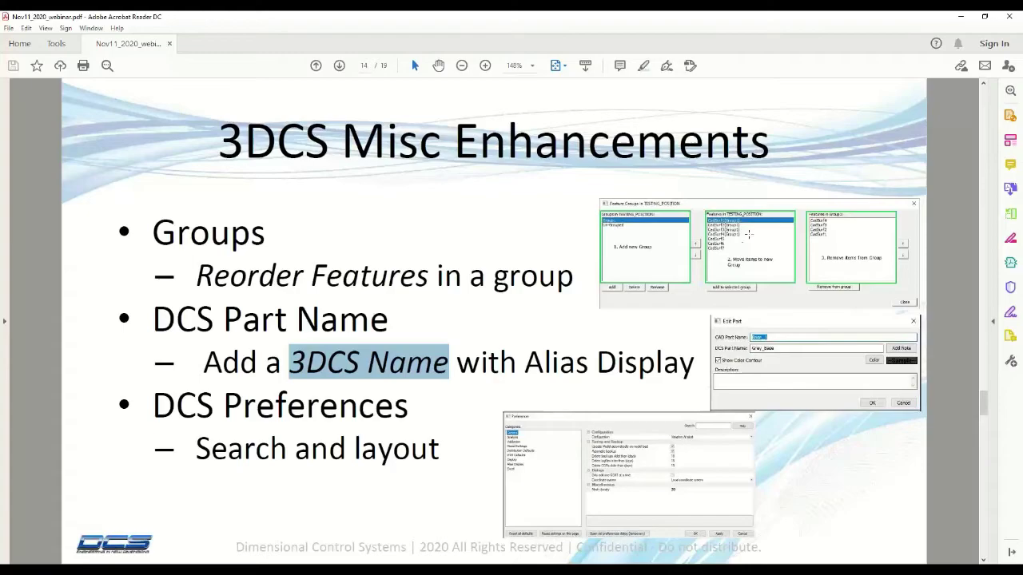
key(alt+Tab)
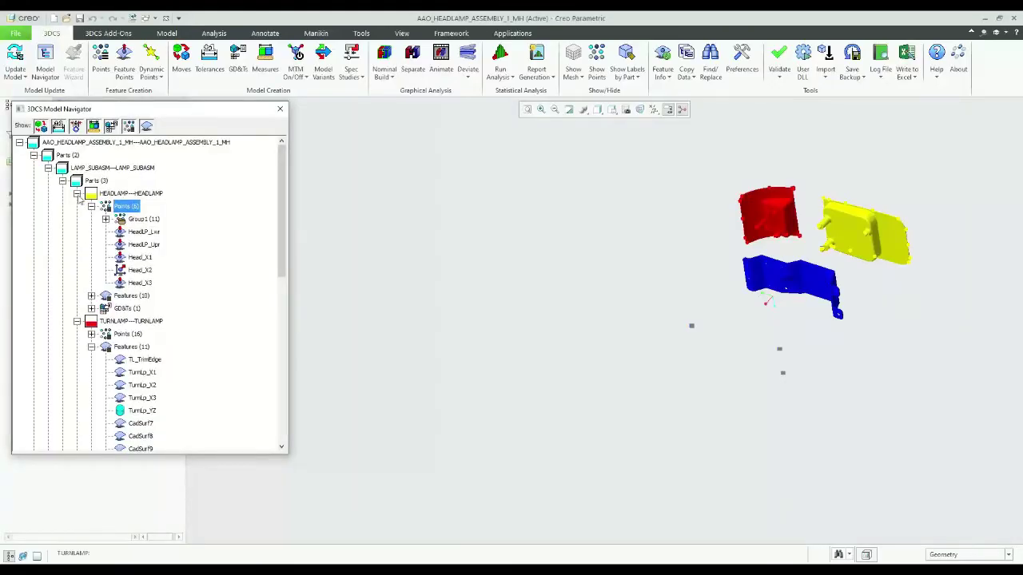
Step: Collapse the HEADLAMP, TURNLAMP and BRACKET parts in the Model Navigator into single rows
click(76, 194)
click(77, 206)
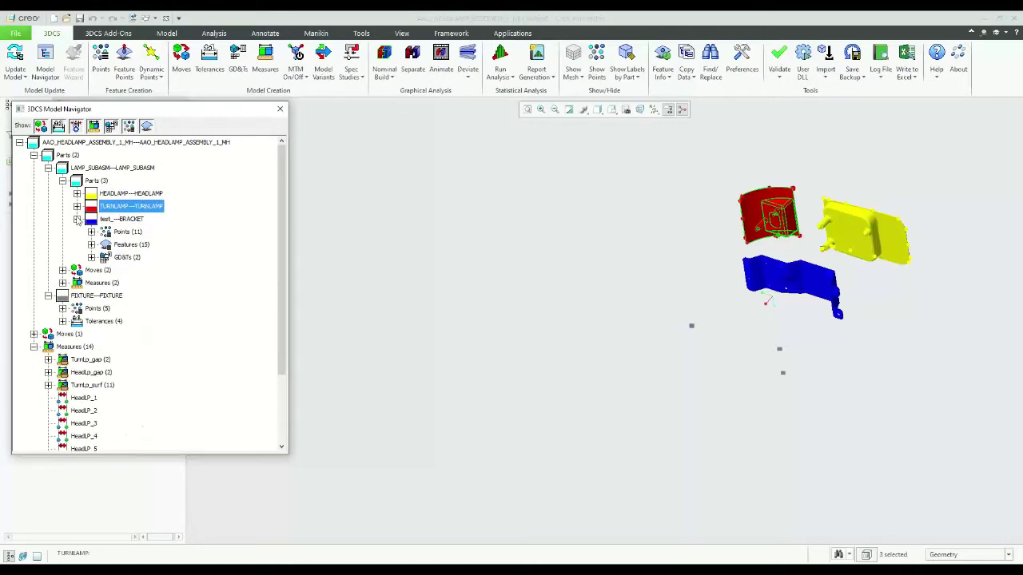
click(78, 220)
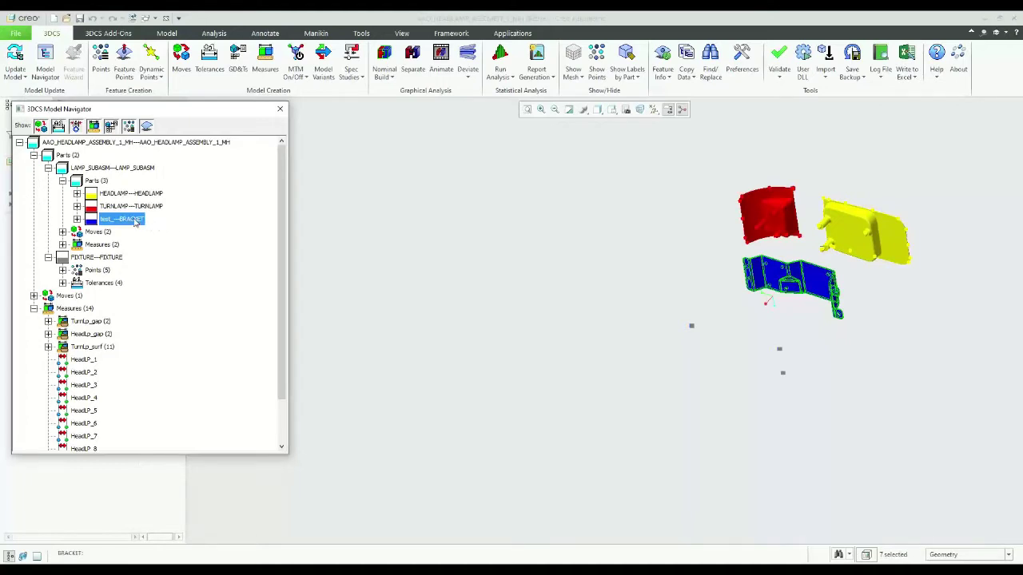
Step: Clear the BRACKET part's old DCS part name test_ and save it
double_click(135, 219)
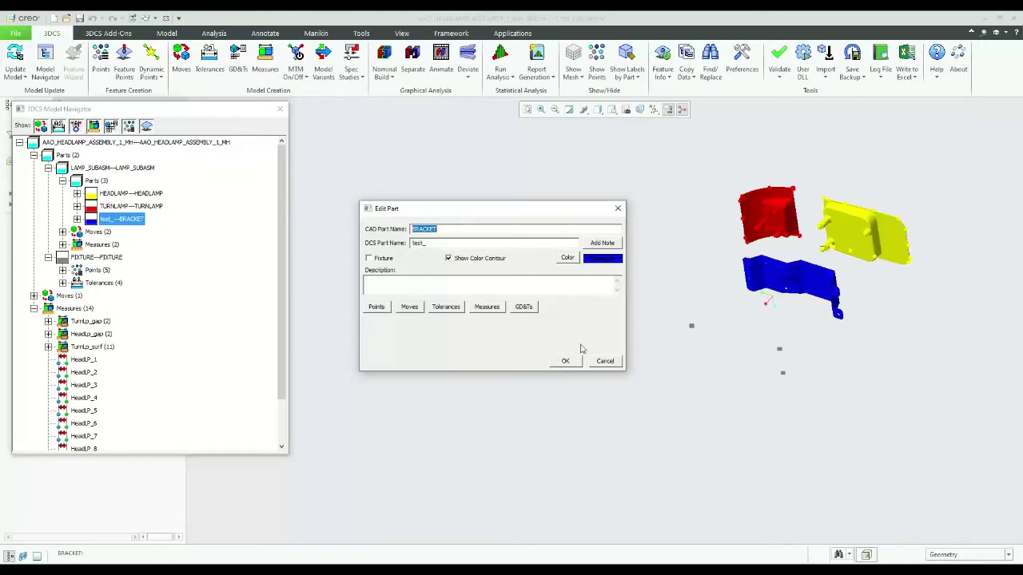
double_click(450, 244)
key(BackSpace)
click(565, 361)
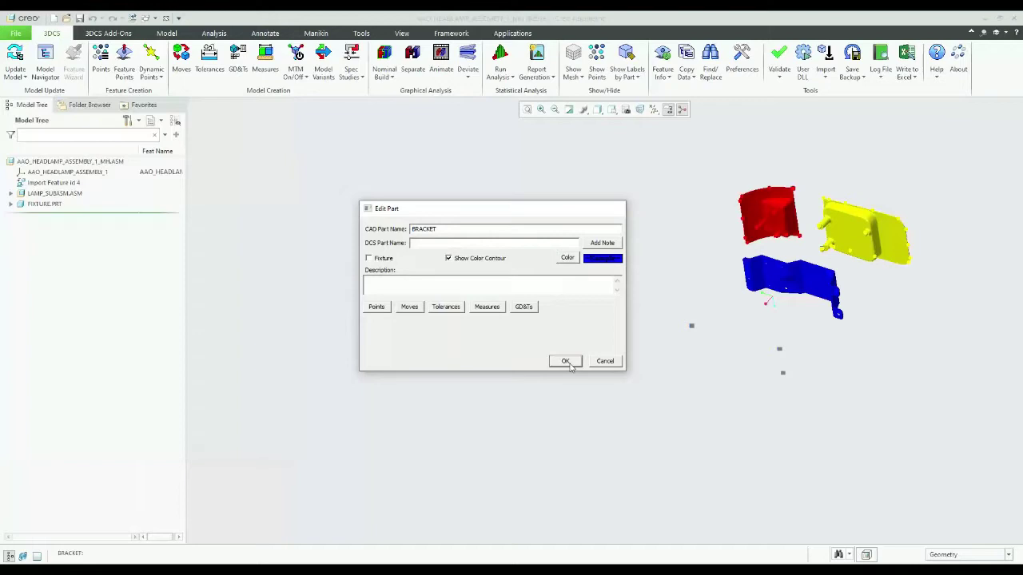
Step: Reopen BRACKET's properties and enter DCS_Bracket as its DCS part name
double_click(153, 222)
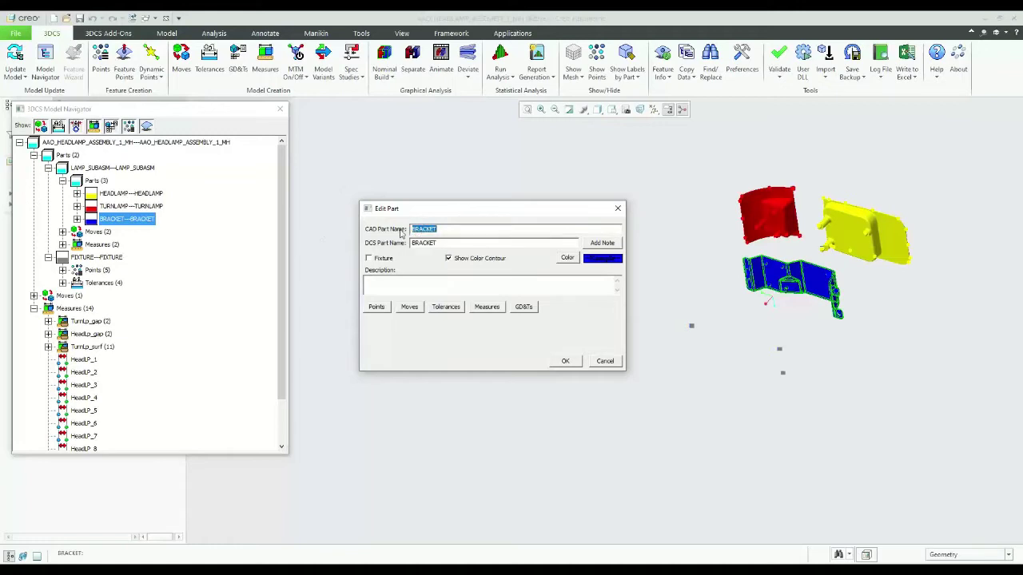
drag(438, 242, 410, 246)
text(DCS_Bracket)
click(565, 361)
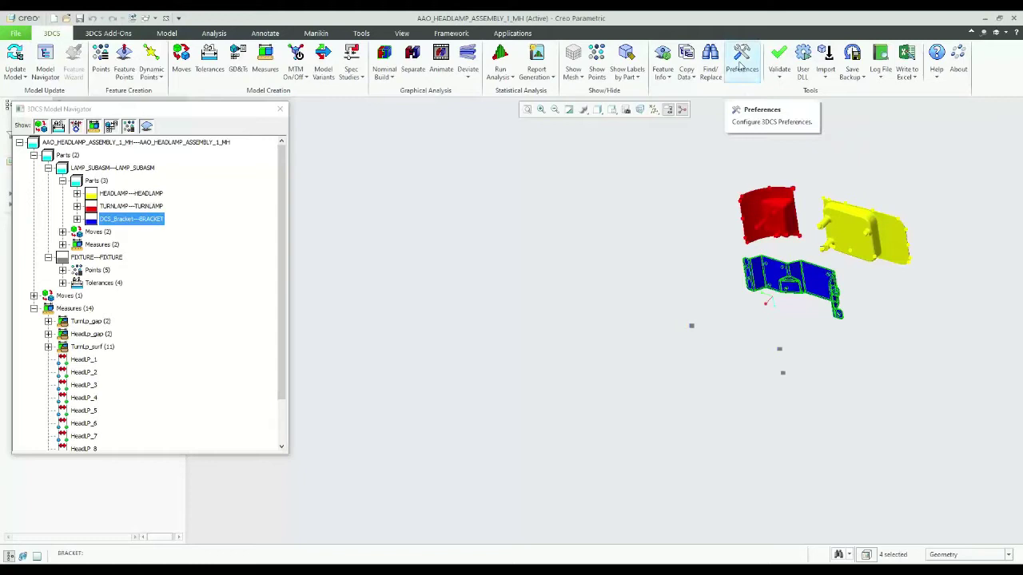
Step: Open 3DCS Preferences at Alias Display and bring up the Part string editor showing #DN#---#IN#
click(740, 66)
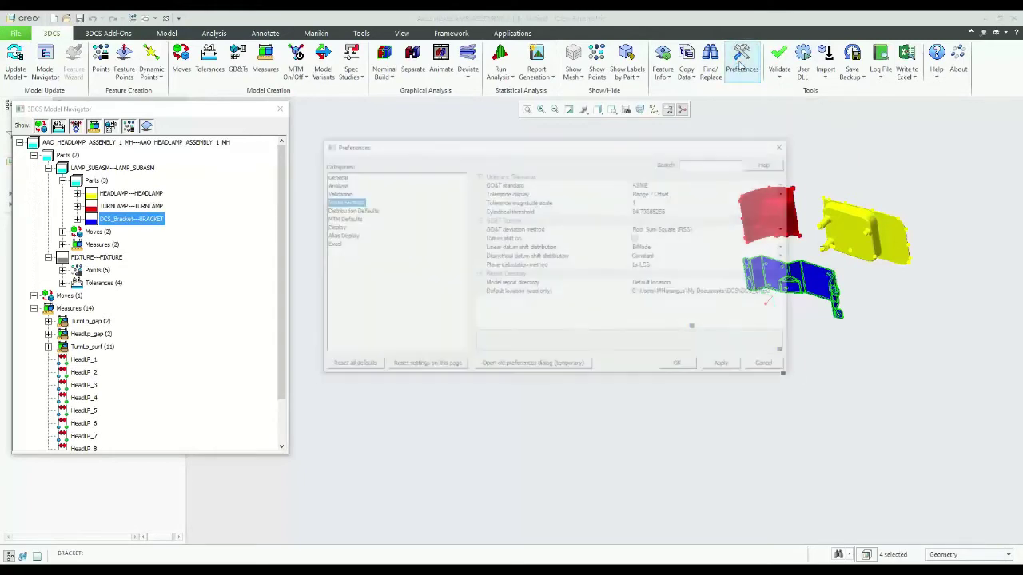
drag(675, 147, 651, 159)
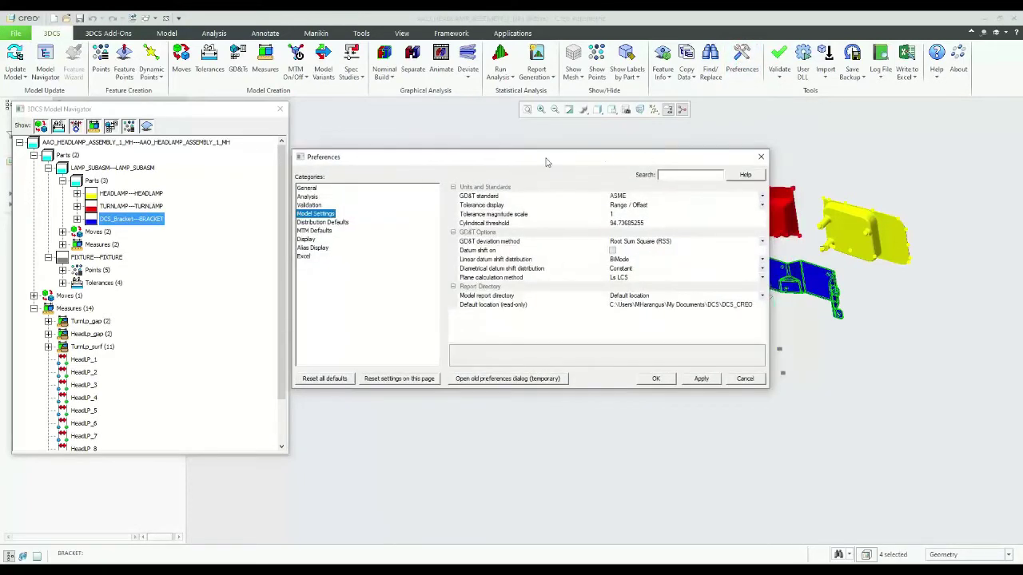
click(316, 249)
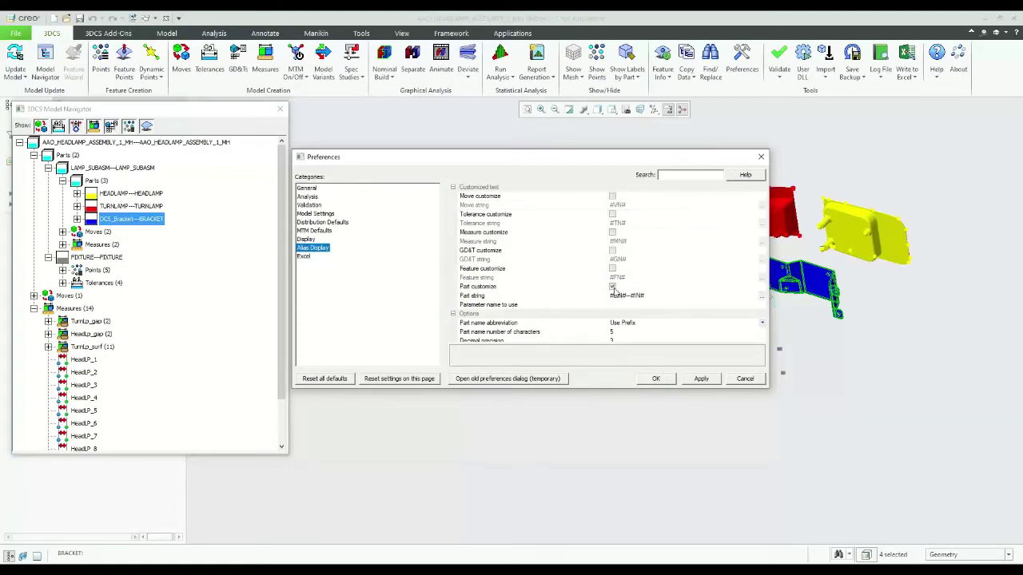
click(761, 297)
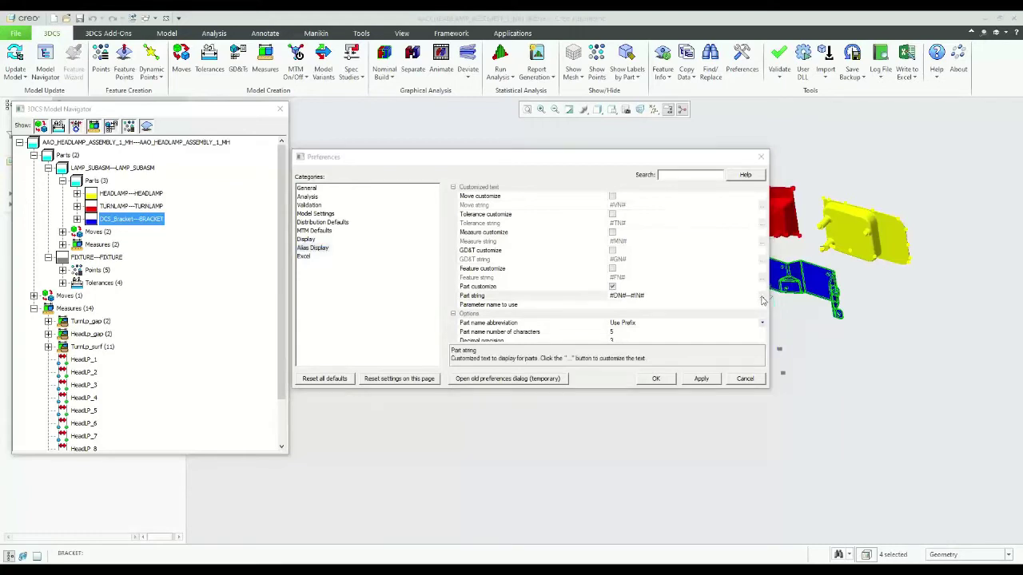
drag(558, 310, 526, 411)
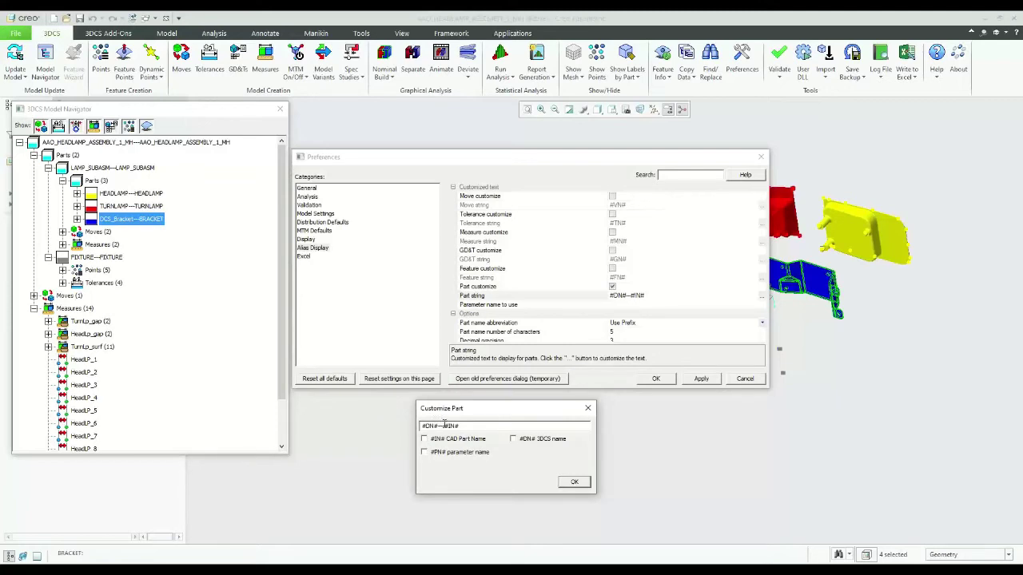
Step: Trim the part string to #IN# and apply it
drag(444, 426, 404, 425)
key(BackSpace)
click(573, 484)
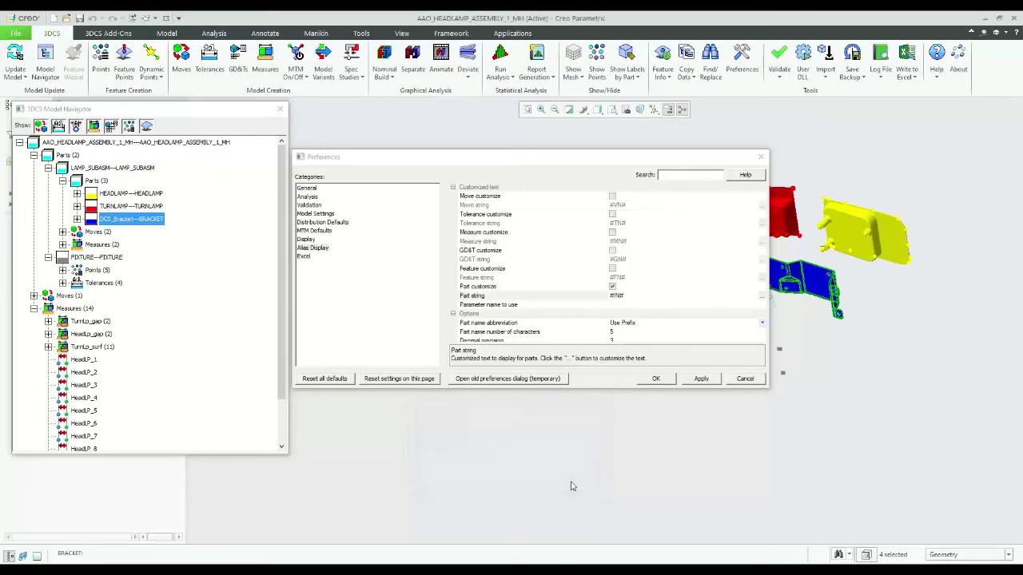
click(704, 380)
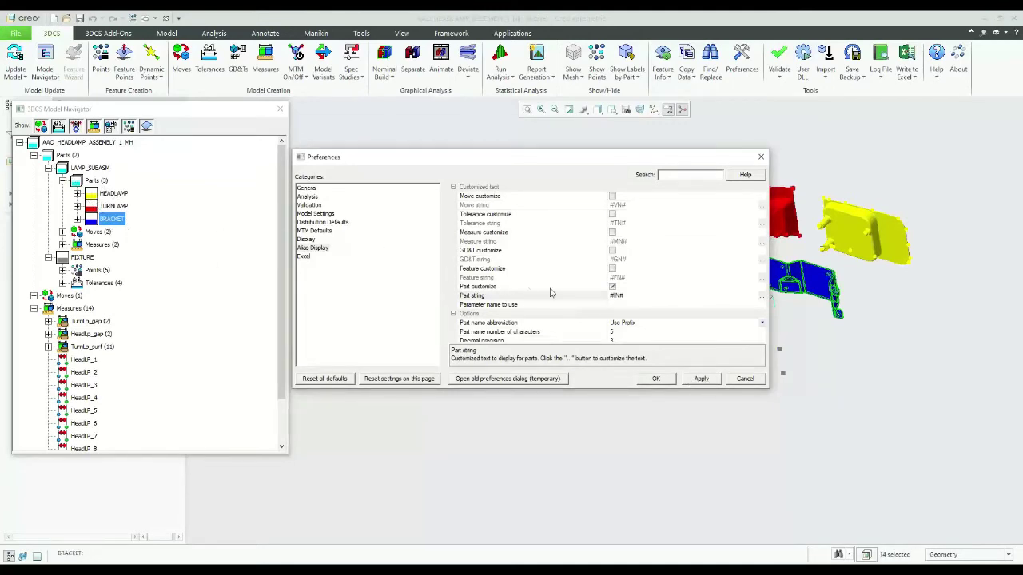
Step: Change the part string to #DN#___#IN# and apply it to the navigator
click(761, 296)
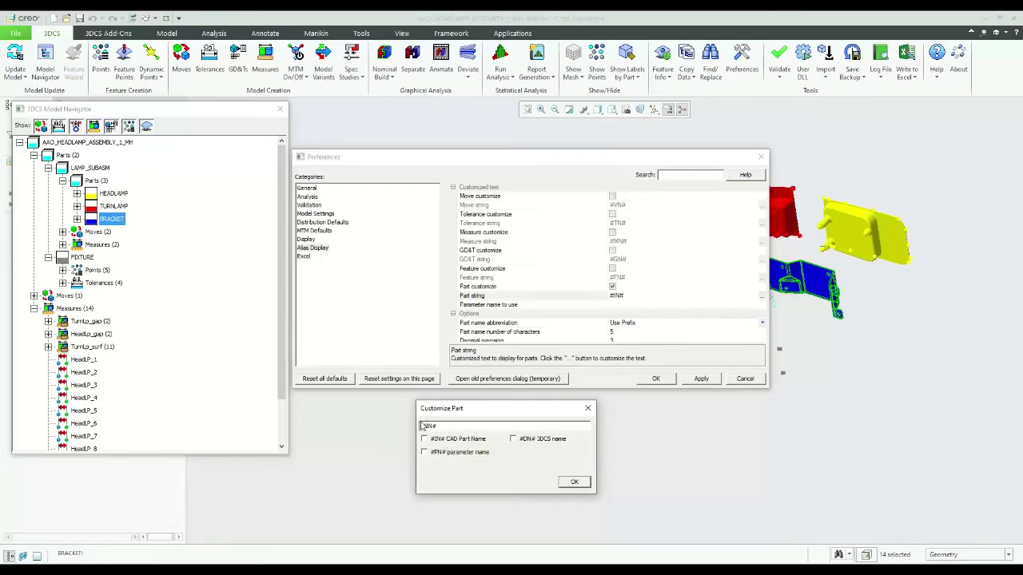
click(513, 441)
text(___)
click(573, 484)
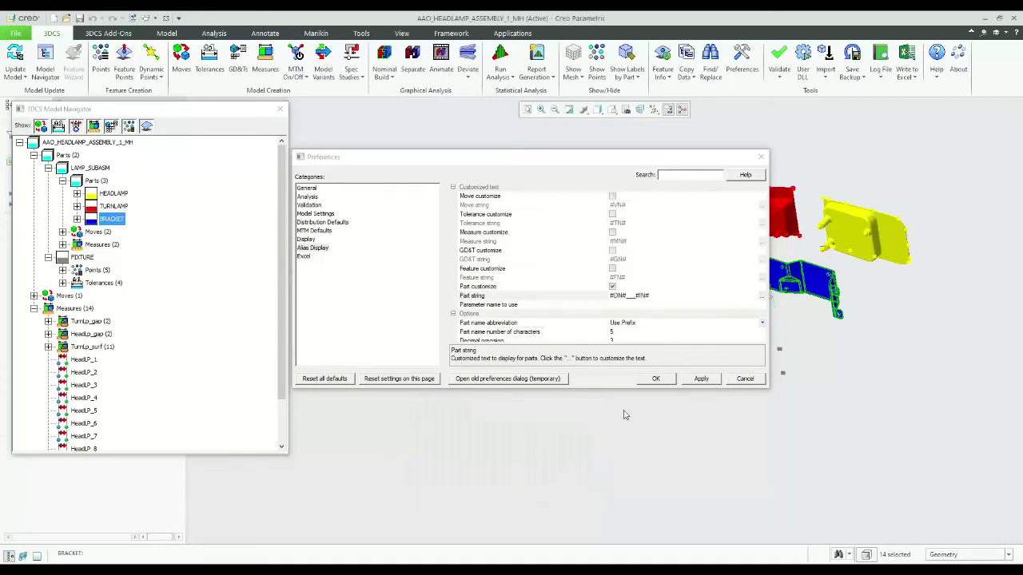
click(700, 379)
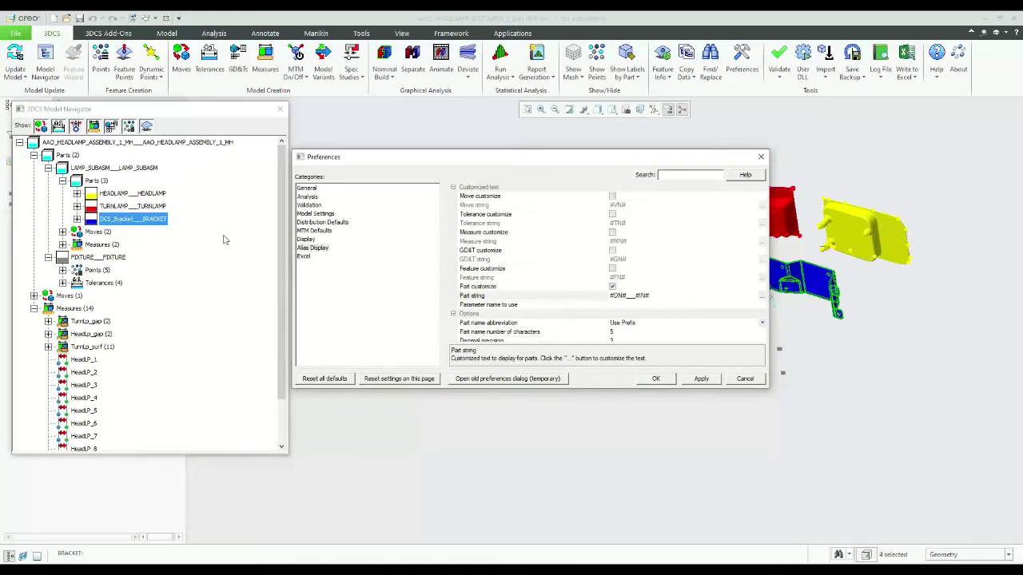
Step: Close Preferences, then add test_ before the TURNLAMP part's DCS part name and save
click(654, 379)
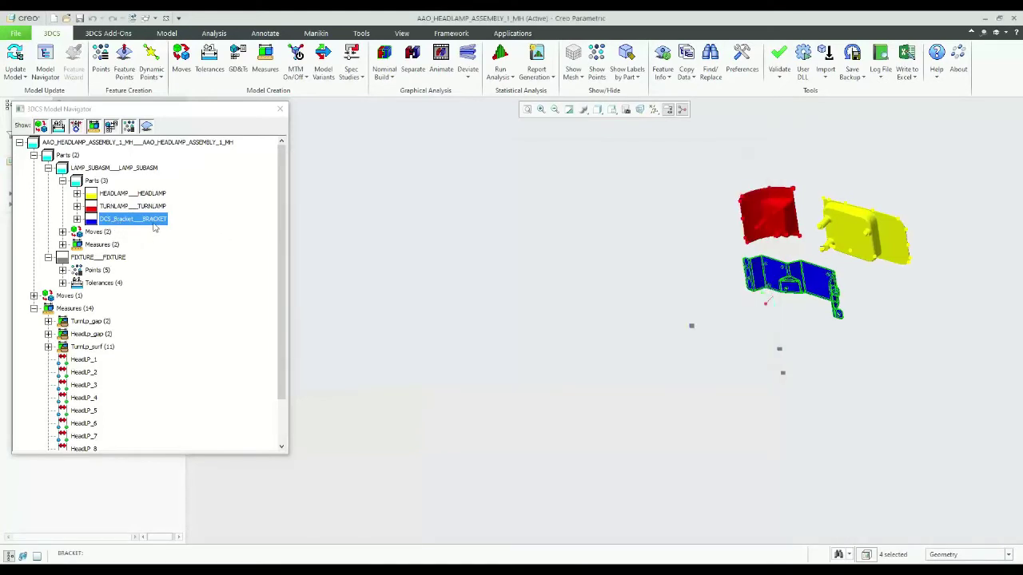
double_click(152, 209)
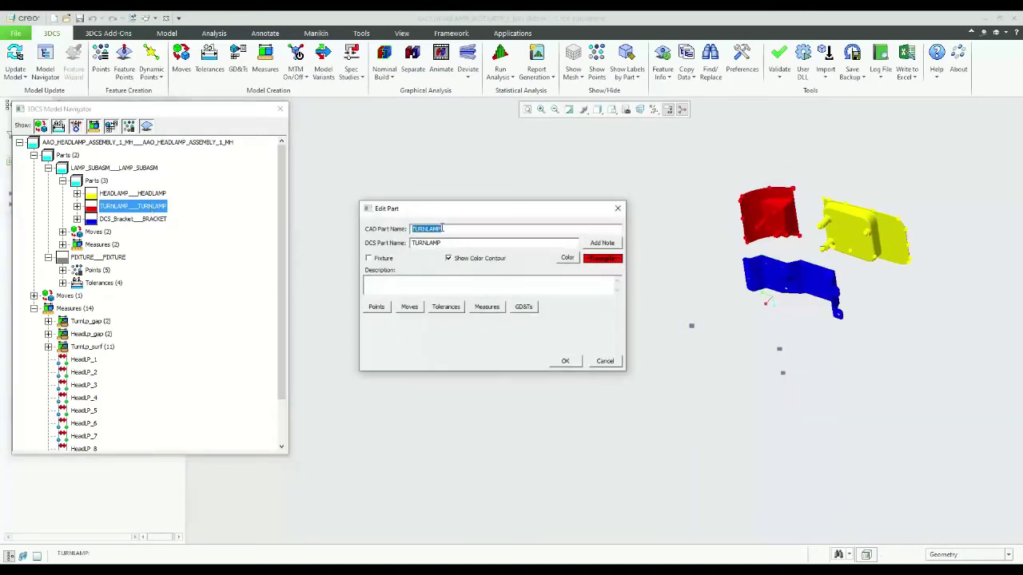
click(423, 229)
double_click(413, 228)
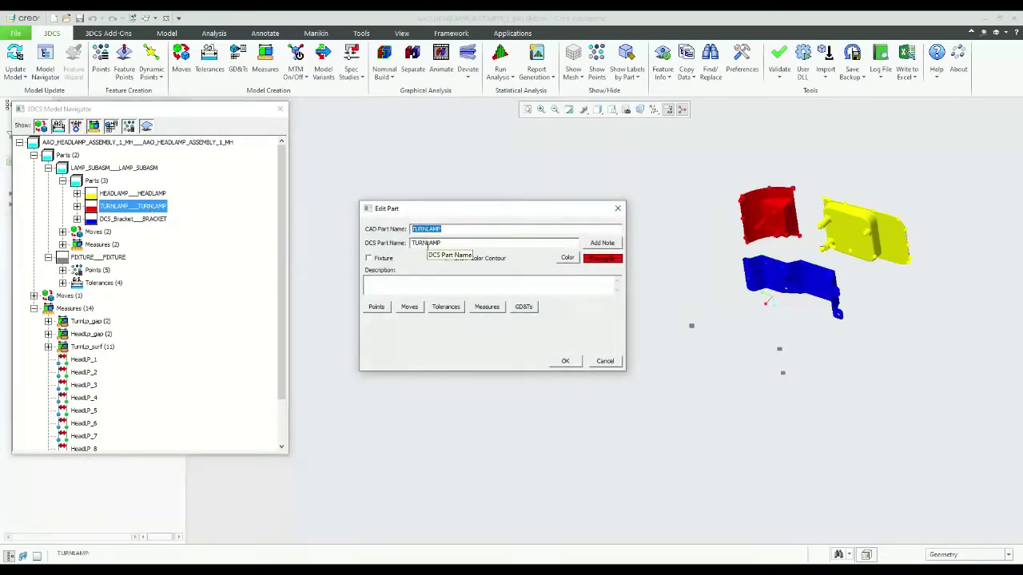
drag(440, 244, 415, 244)
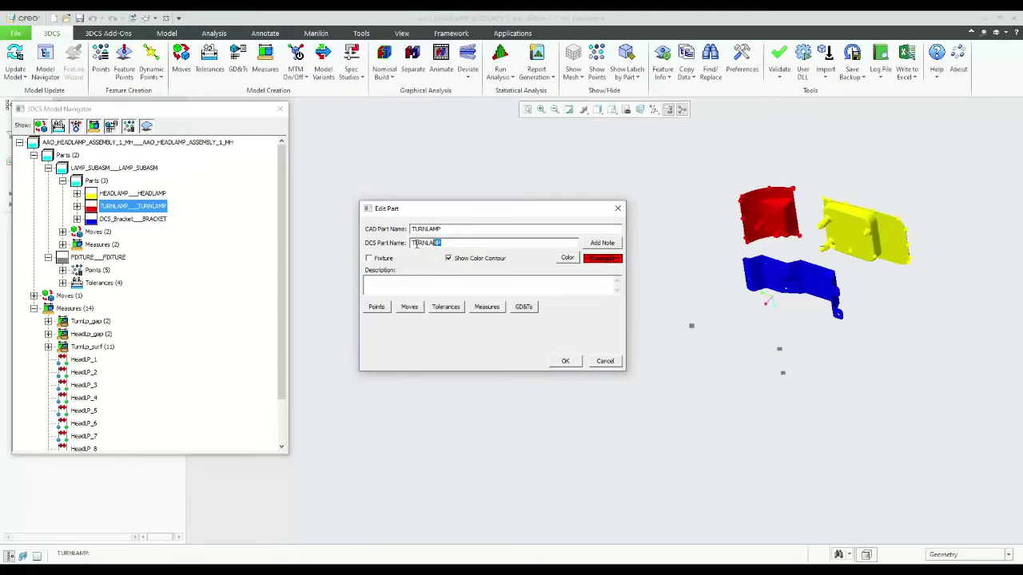
click(412, 244)
text(test_)
click(564, 360)
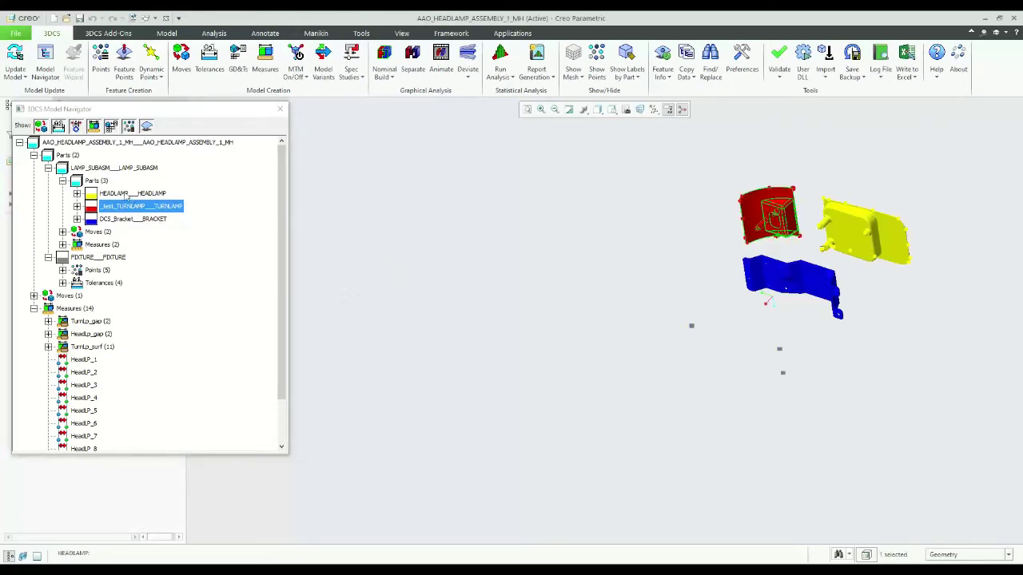
Step: Reopen 3DCS Preferences, check the HEADLAMP part details, and open the part string editor to trim it to #DN#
click(743, 61)
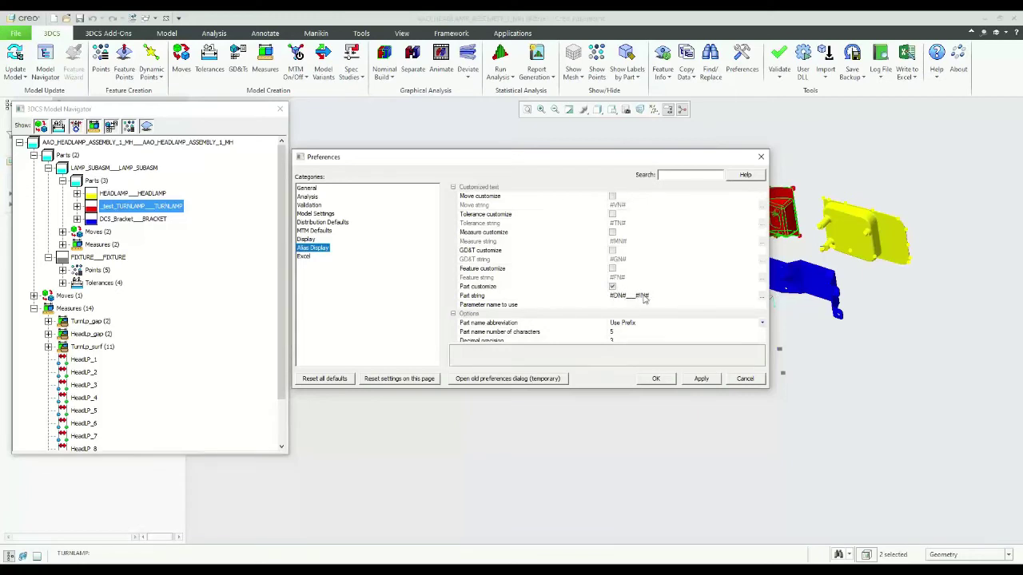
click(157, 195)
double_click(157, 195)
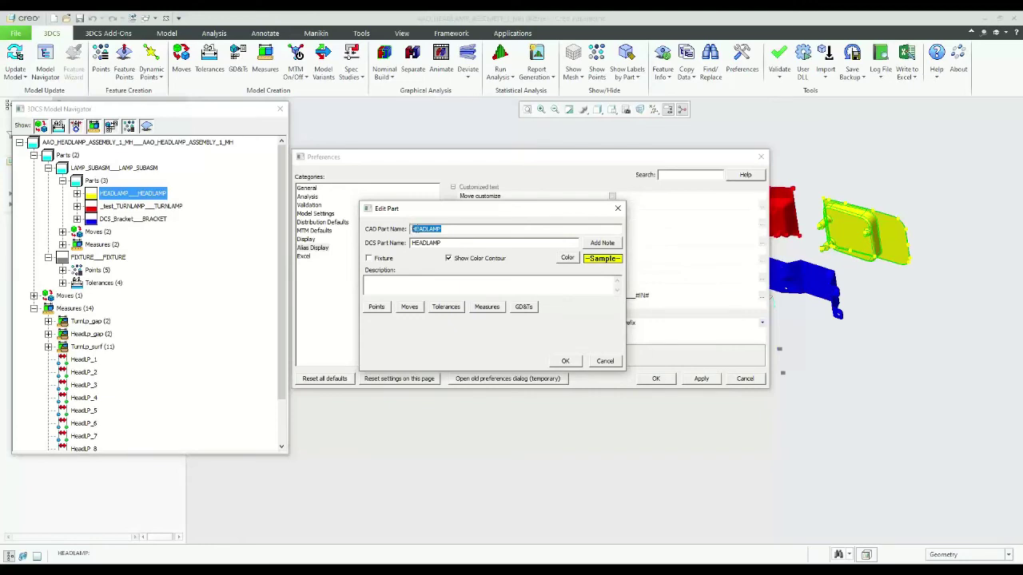
click(565, 362)
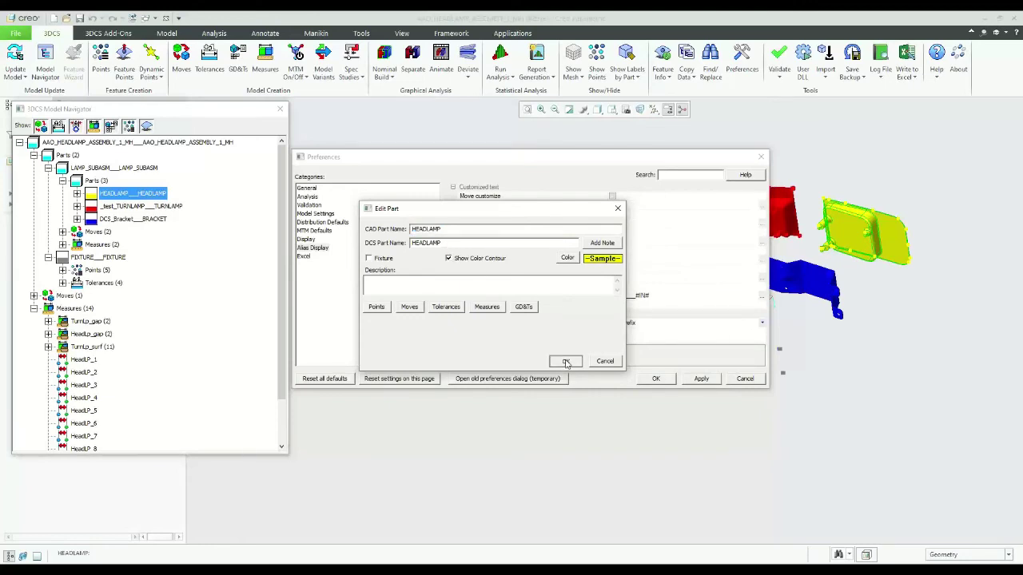
click(763, 298)
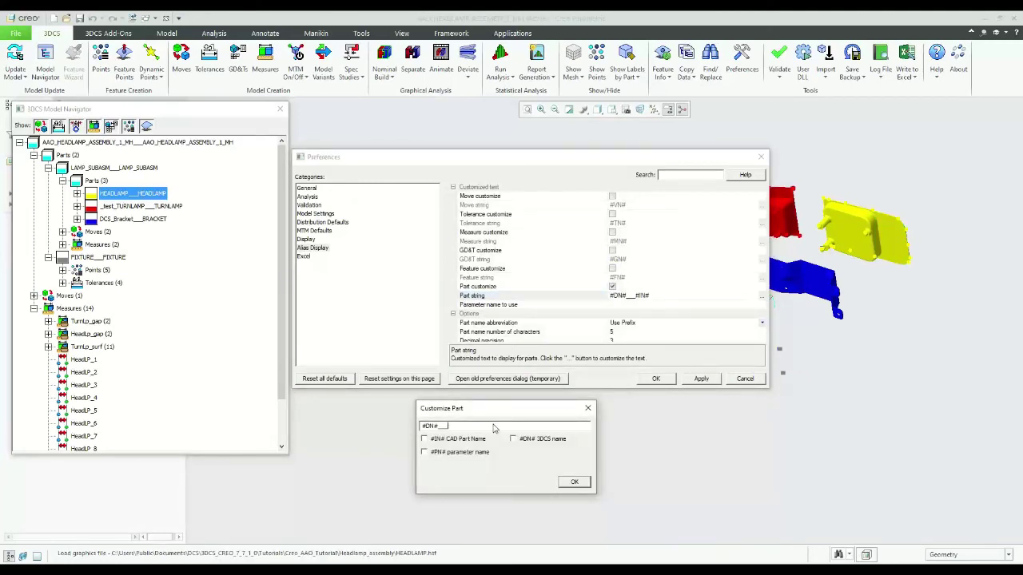
Step: Confirm and apply the #DN# part string so parts are listed by DCS name only
click(572, 481)
click(693, 379)
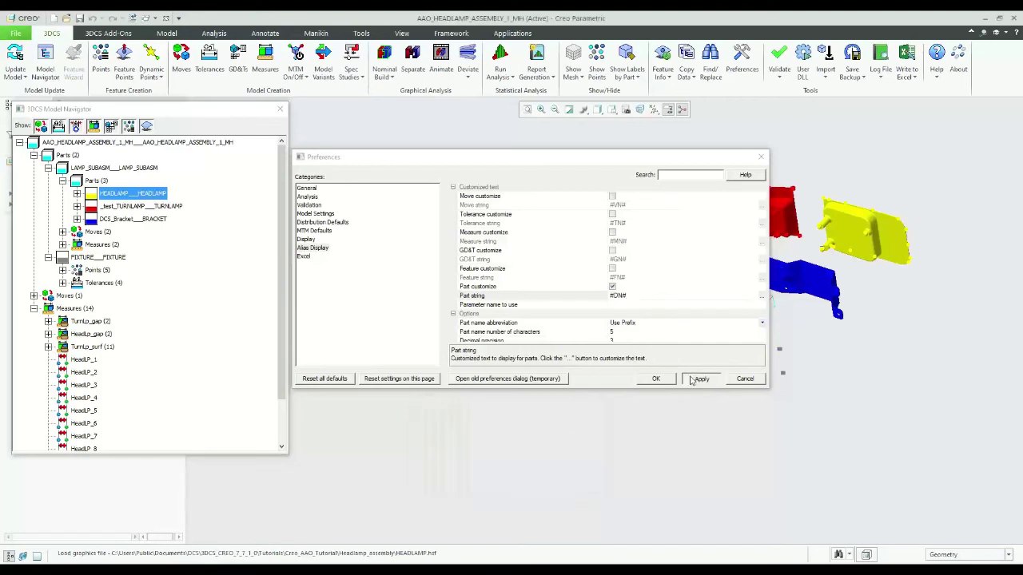
click(128, 220)
Step: Check the HEADLAMP DCS name, then open _test_TURNLAMP's Edit Part and select its DCS name
click(124, 196)
double_click(124, 196)
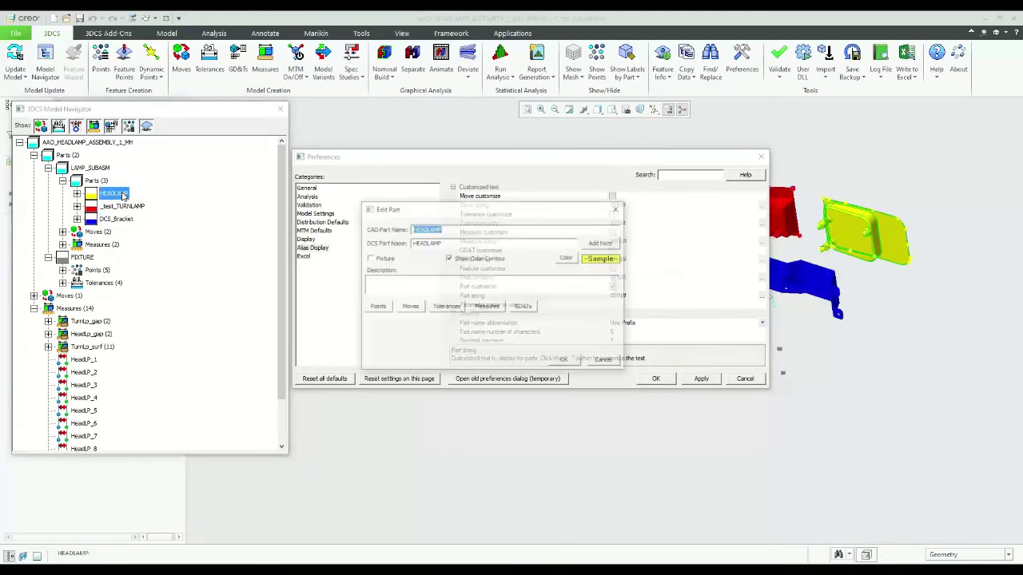
double_click(452, 244)
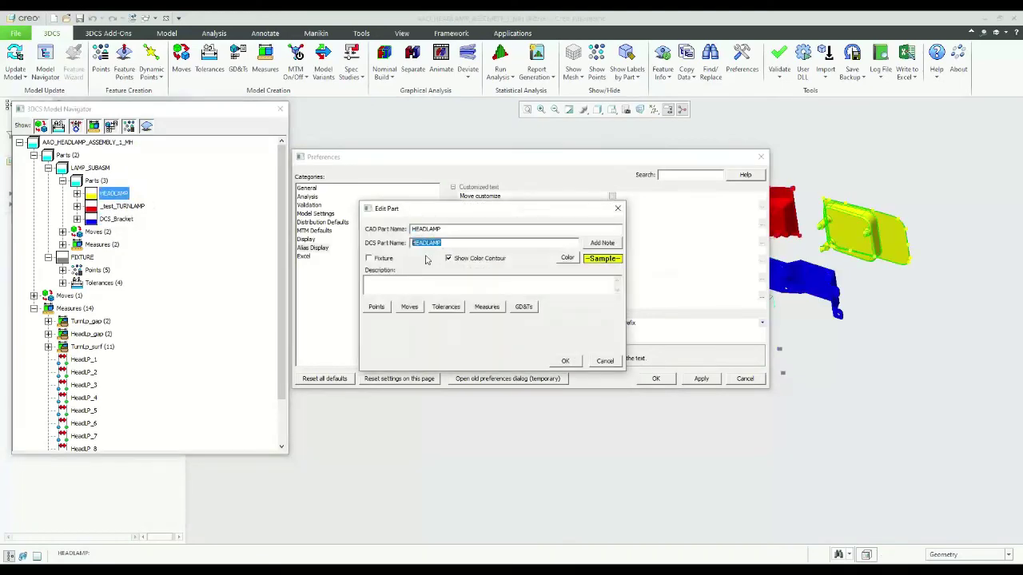
click(563, 361)
double_click(121, 206)
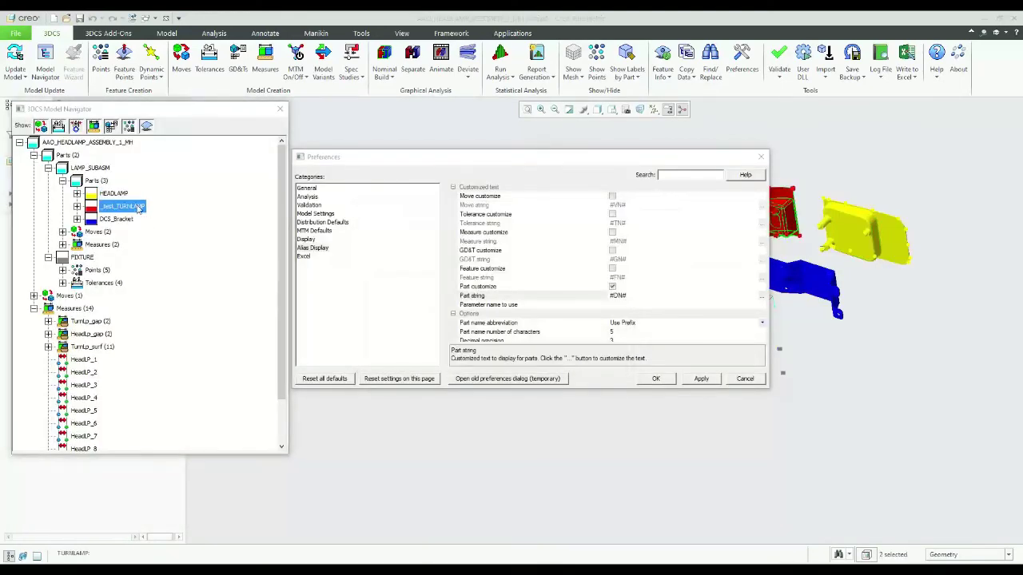
drag(458, 243, 412, 243)
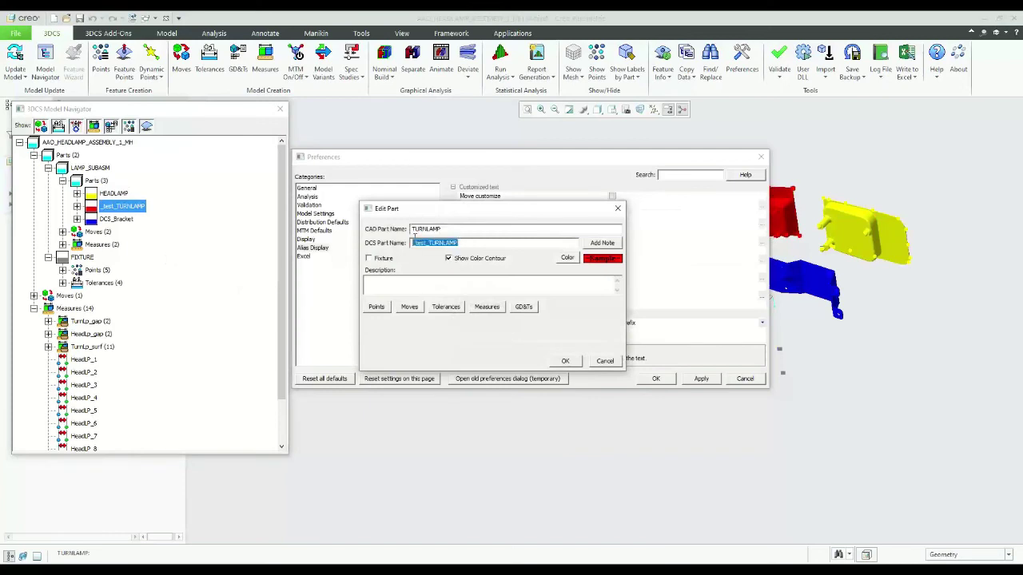